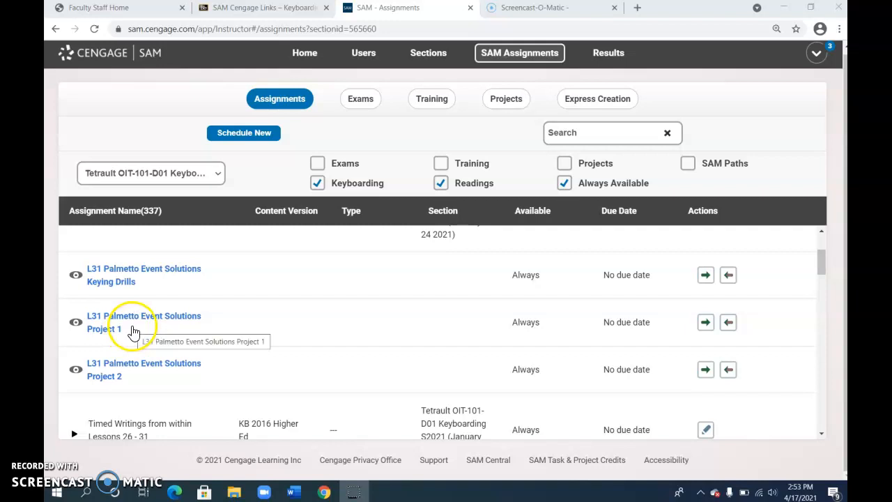
Step: Preview L31 Palmetto Event Solutions Project 1 and download its instruction file and the start file CK20e_31-d1_FirstLastName_1.docx
click(75, 324)
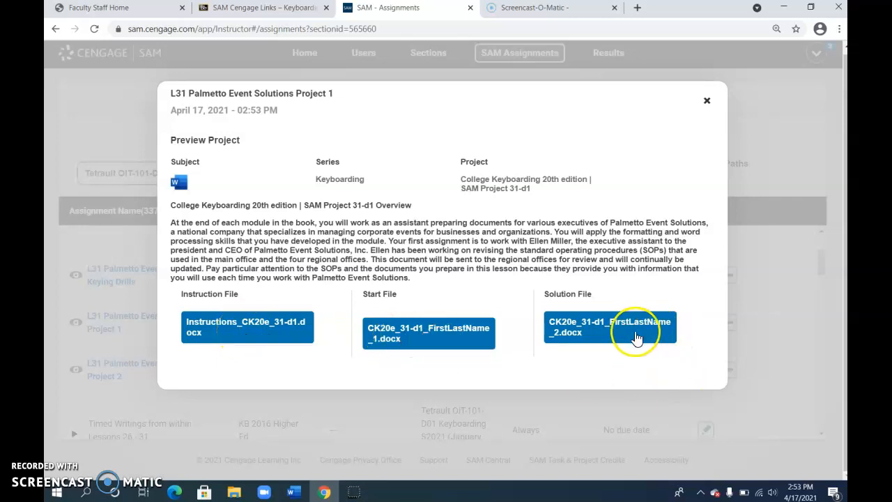
click(259, 322)
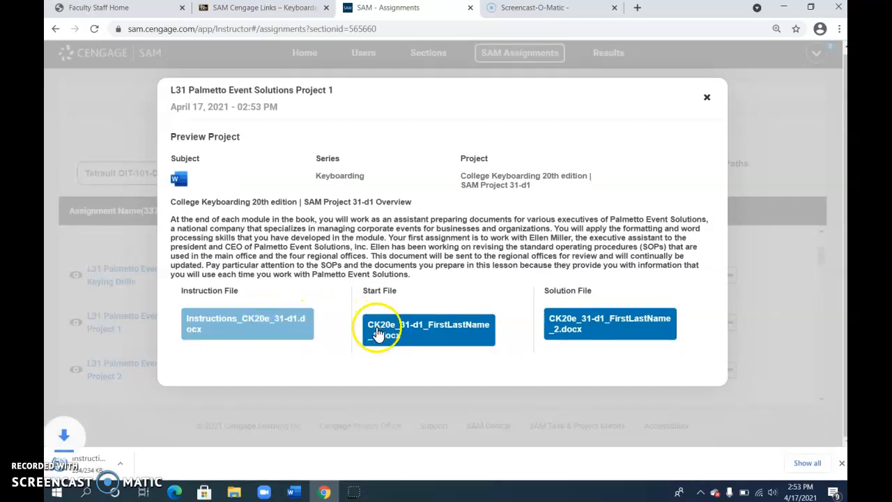
click(402, 336)
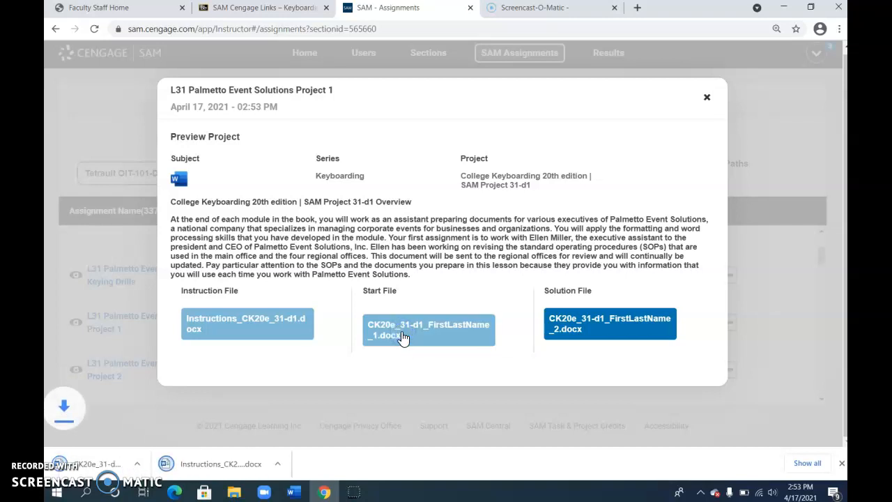
Step: Open the downloaded instructions document in Word and enable editing
click(267, 467)
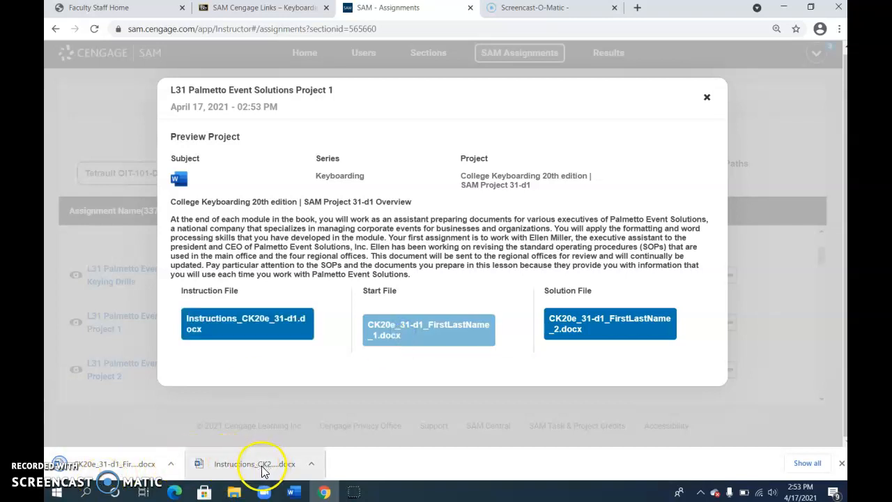
click(265, 465)
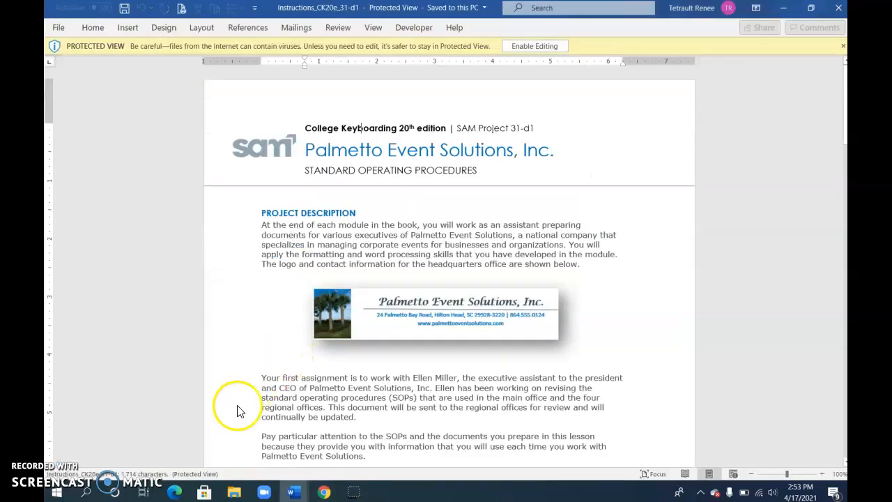
click(523, 44)
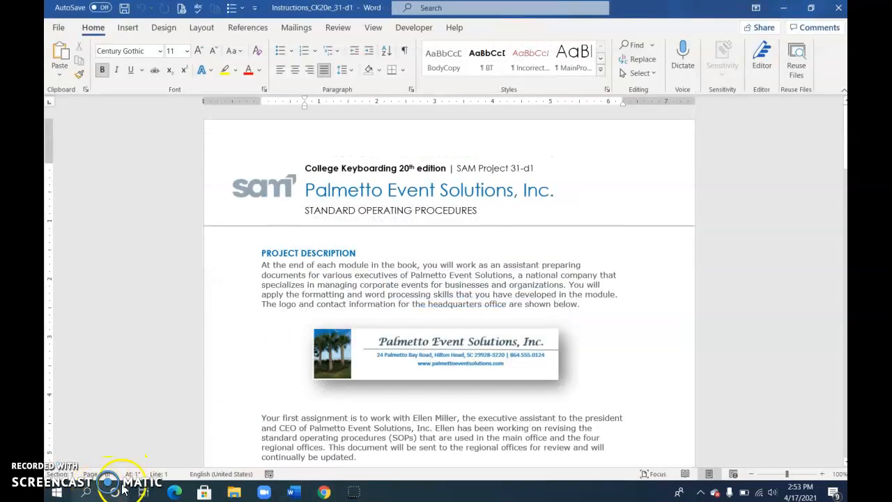
Step: Return to the browser, open the downloaded start file in Word and enable editing
click(322, 493)
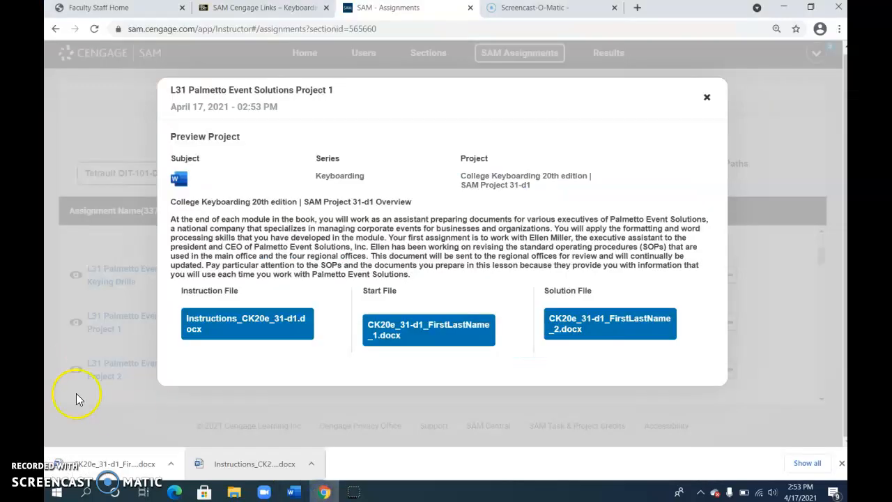
click(125, 464)
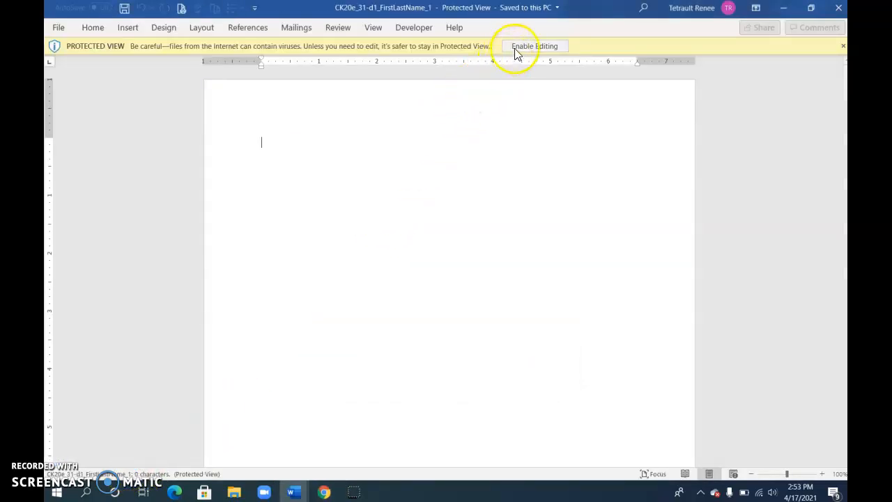
click(516, 50)
Step: Display the instructions document side by side with CK20e_31-d1_FirstLastName_1
click(284, 497)
click(331, 452)
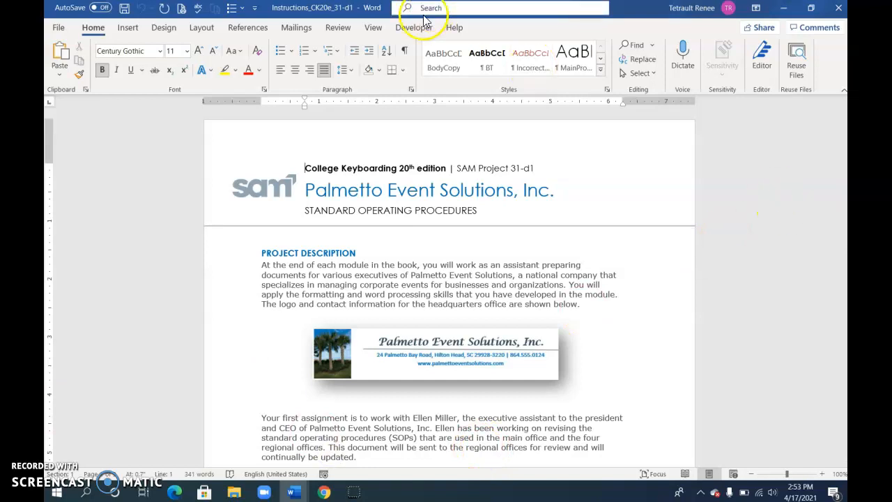
click(372, 28)
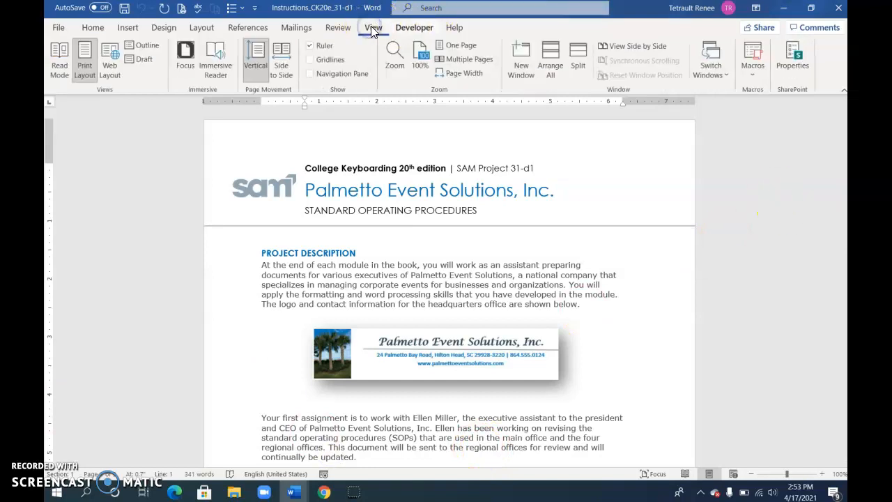
click(644, 45)
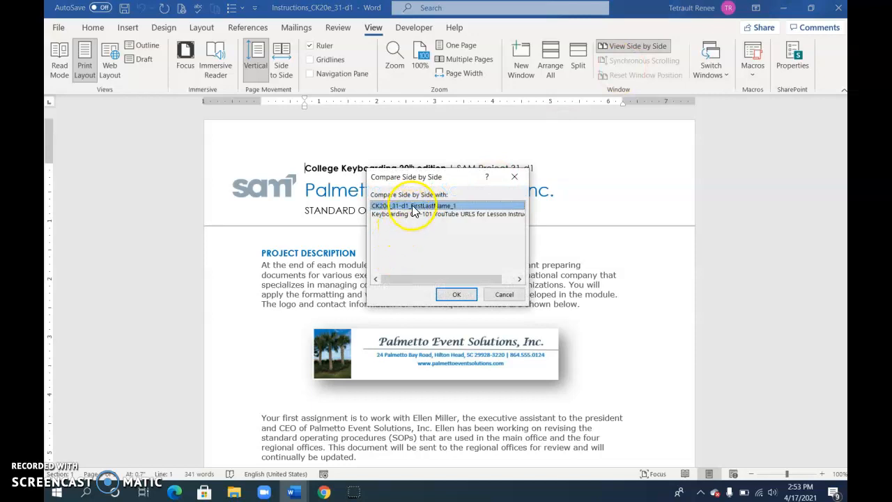
click(460, 295)
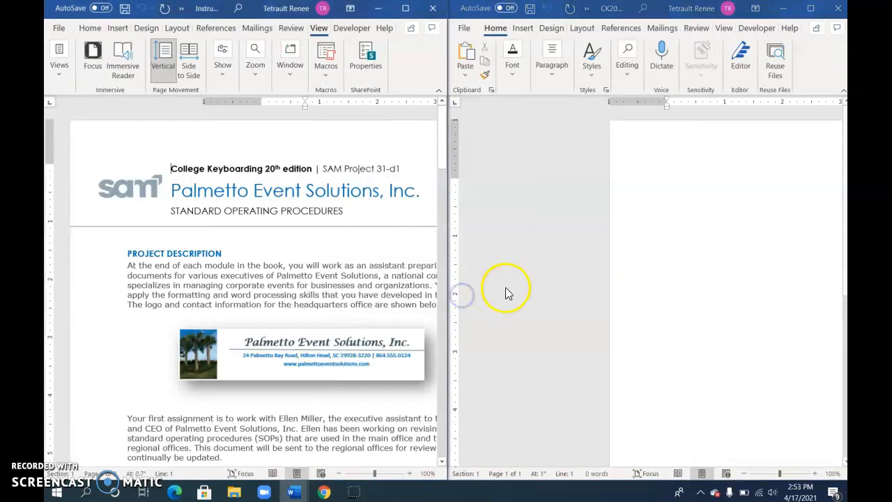
Step: Turn off synchronous scrolling so the instructions and the start document scroll independently
click(592, 227)
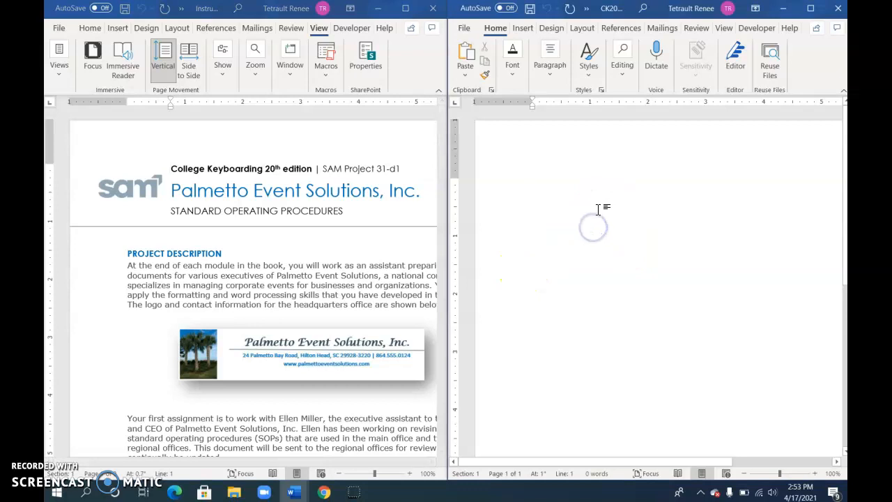
click(256, 450)
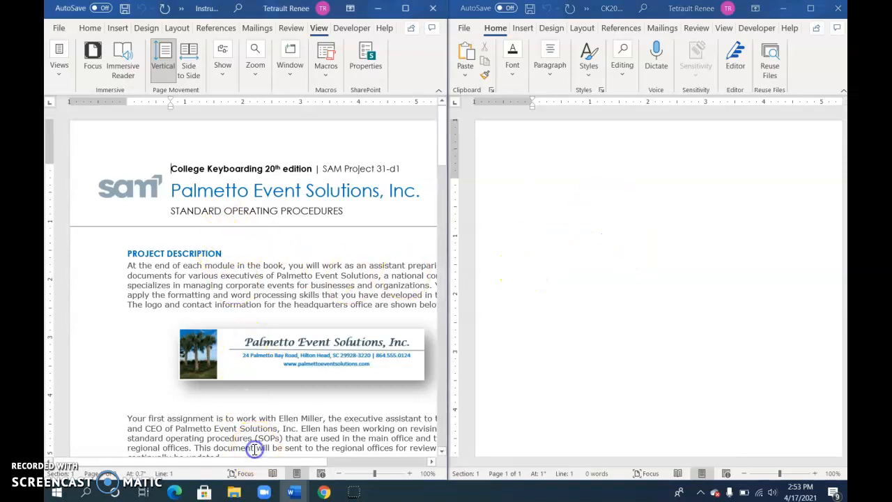
drag(249, 462, 277, 463)
scroll(294, 386, down, 1)
scroll(294, 385, down, 15)
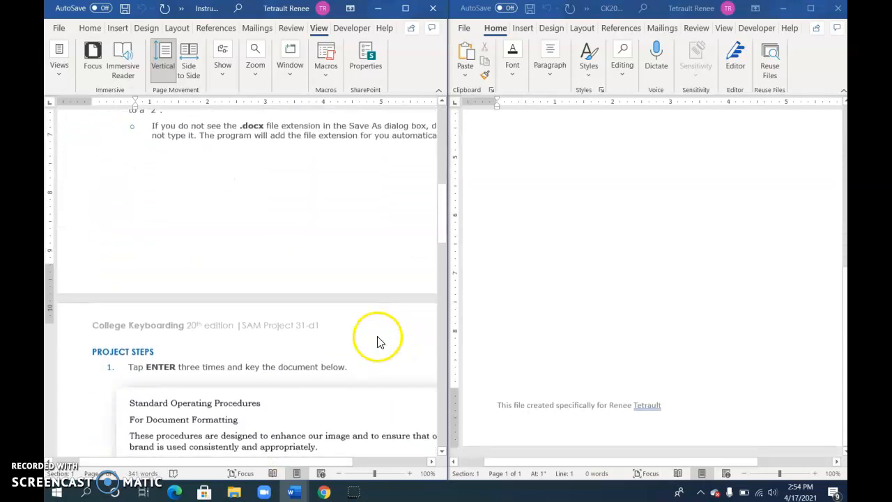
scroll(378, 342, up, 15)
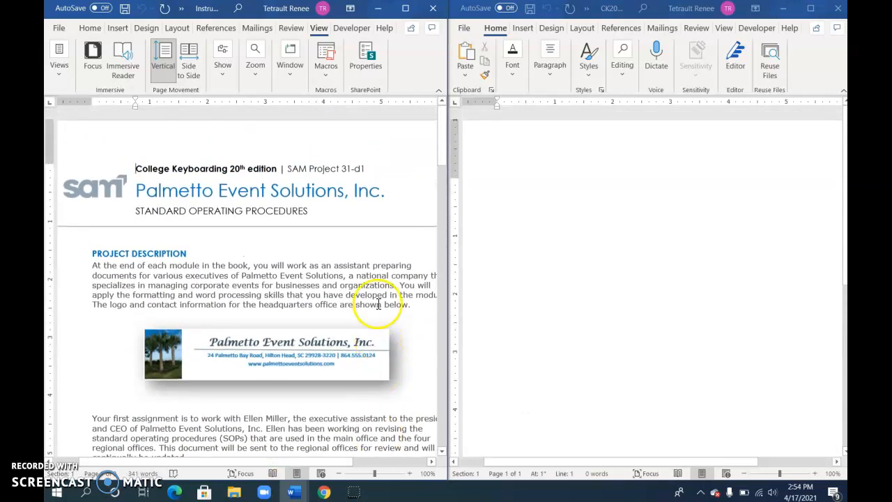
click(300, 62)
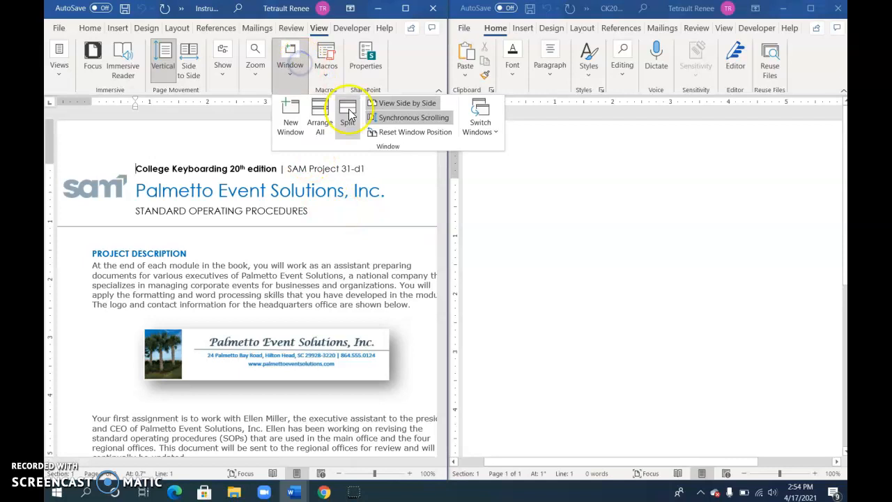
scroll(310, 304, down, 5)
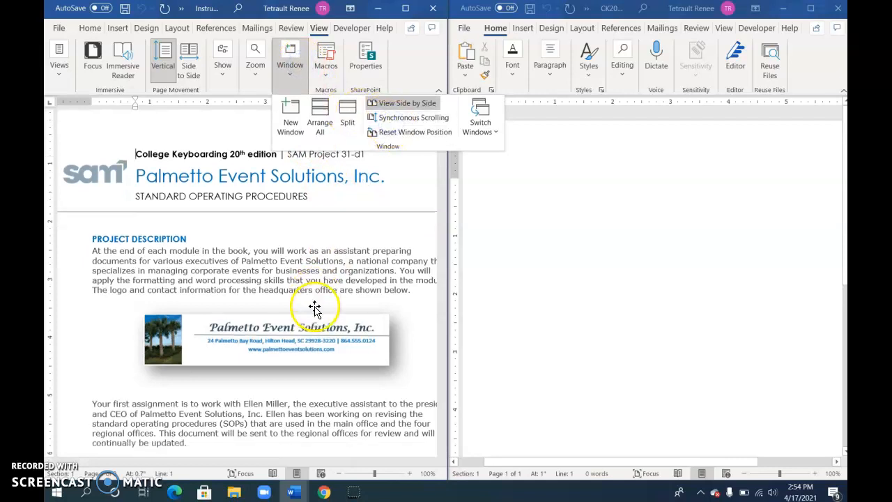
Step: Read through the project description, the Getting Started section and the Project Steps in the instructions
scroll(312, 303, up, 5)
scroll(315, 309, down, 7)
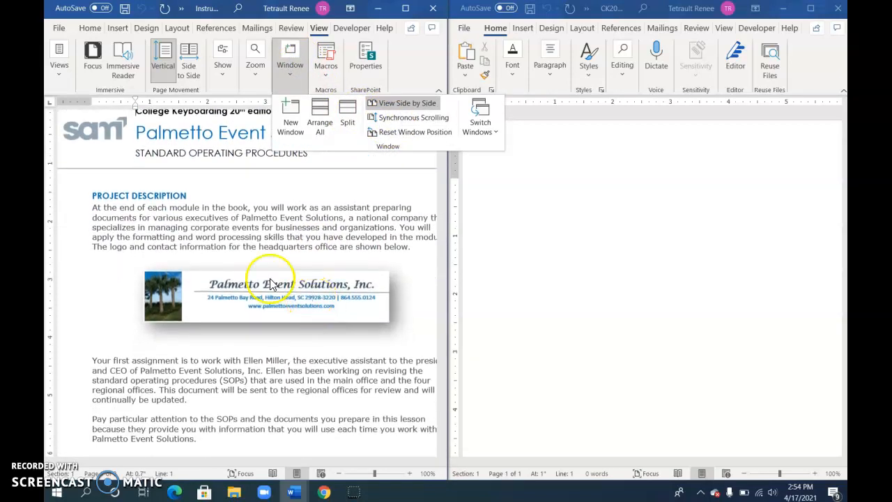
scroll(248, 267, down, 3)
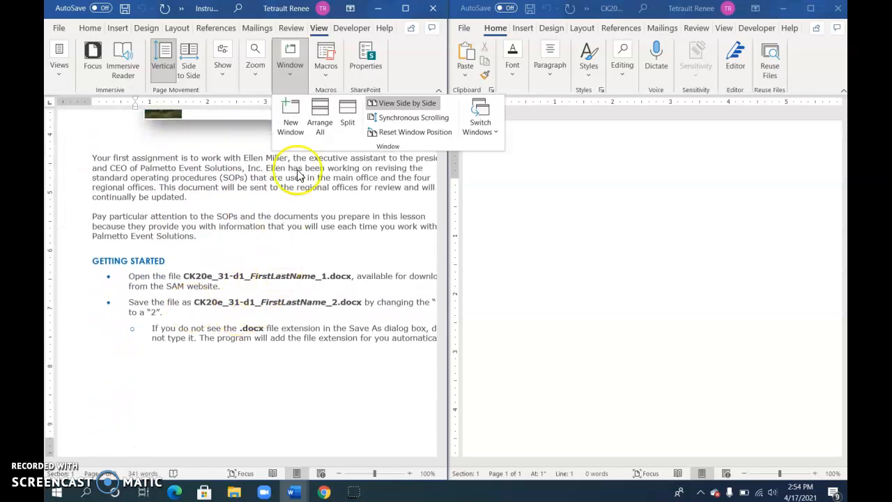
click(307, 284)
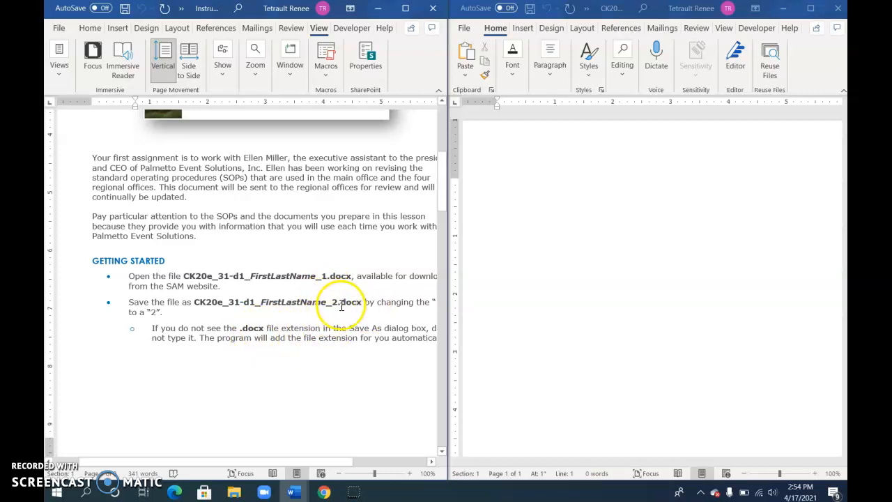
scroll(332, 308, down, 3)
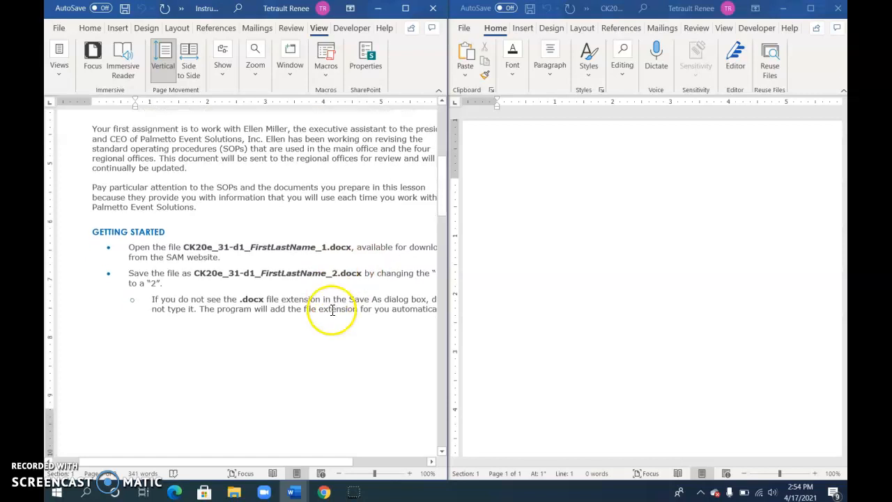
scroll(326, 307, down, 1)
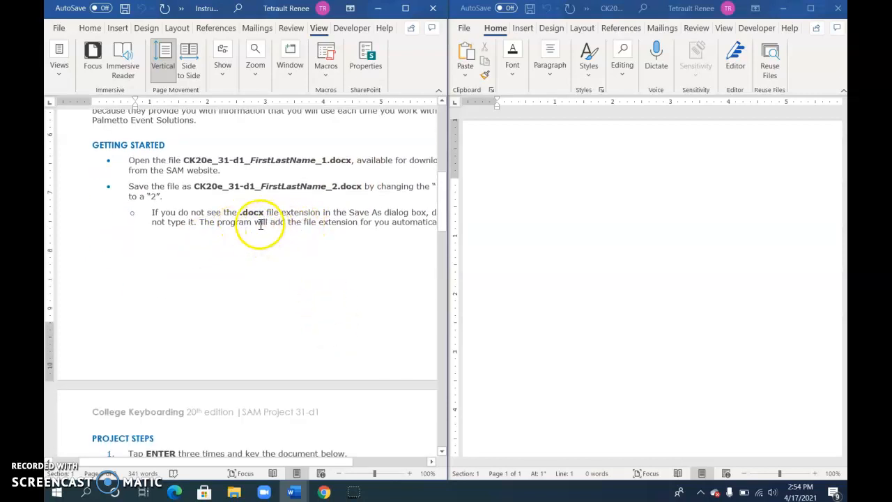
scroll(325, 292, down, 5)
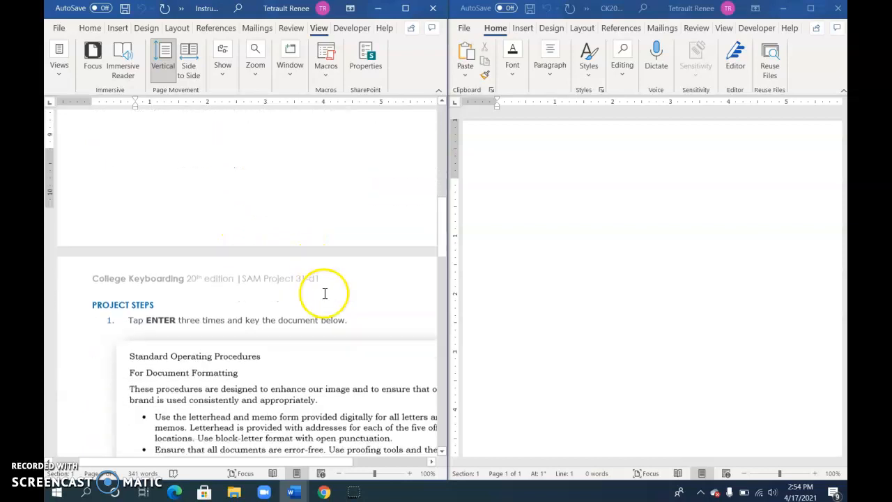
scroll(325, 293, down, 5)
scroll(300, 328, down, 2)
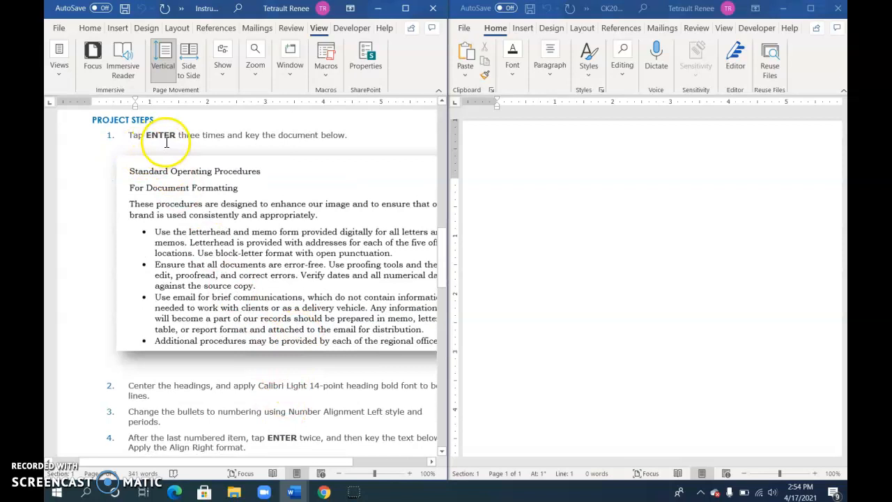
Step: Insert three blank lines in the start document and key "Standard Operating Procedures", "For Document Formatting" and the introductory paragraph from project step 1
click(495, 171)
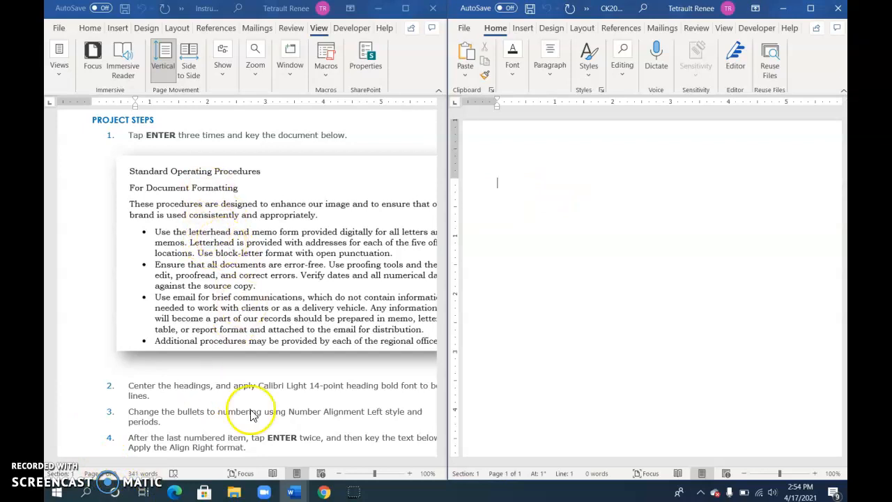
click(236, 463)
drag(236, 463, 271, 458)
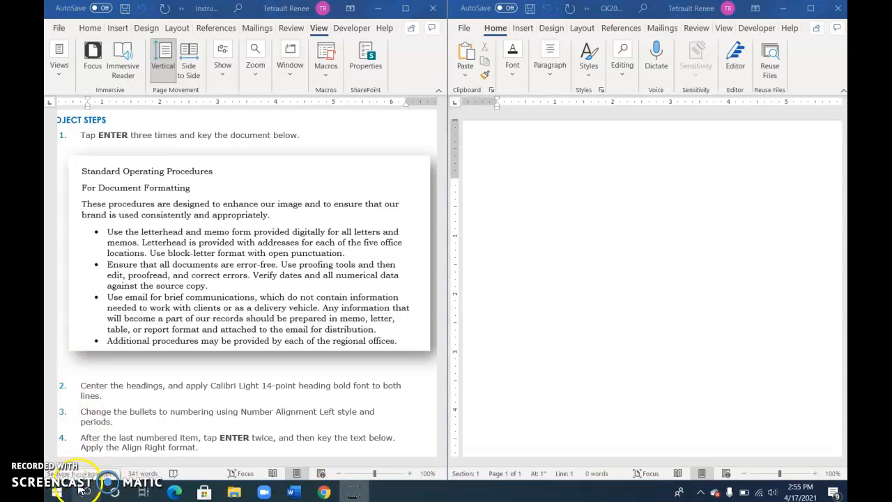
text(Standard Operating Procedures For Document Formatting These procedures are designed to enhance our image and to ensure that our brand is used consistently and appropriately.)
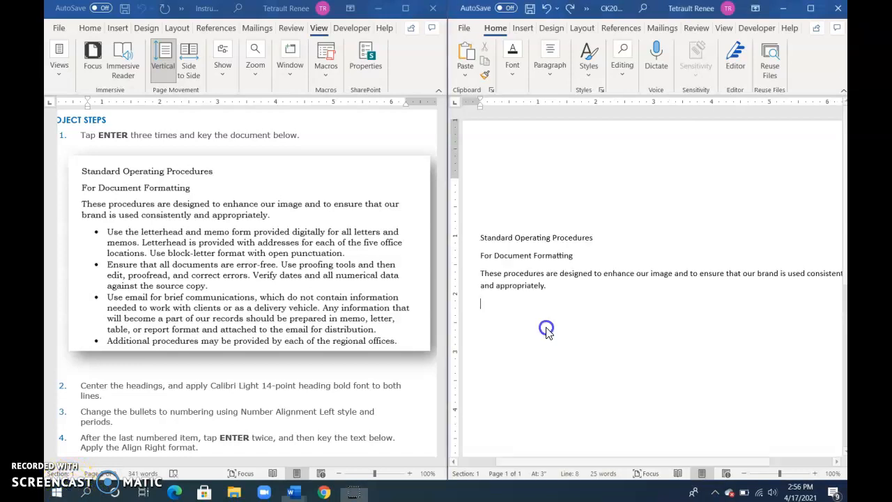
Step: Create a bulleted list below the introductory paragraph and key the four procedures given in project step 1
drag(571, 465, 621, 463)
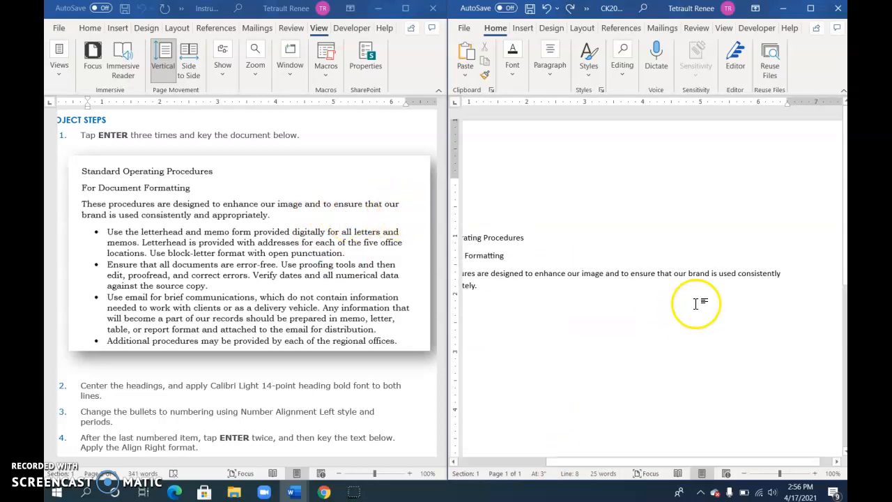
drag(684, 463, 623, 460)
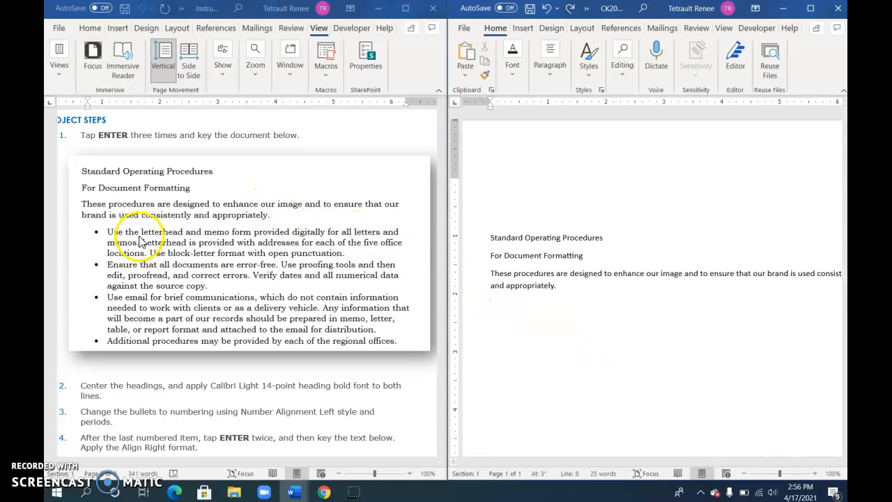
click(555, 80)
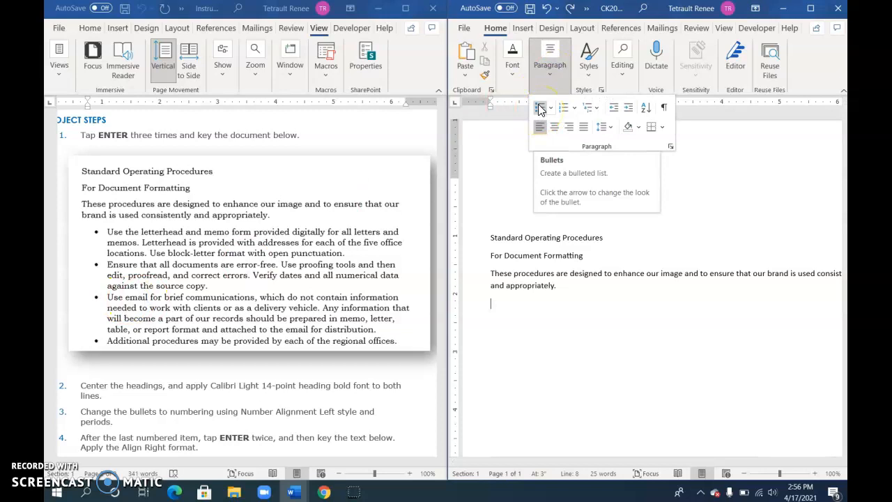
click(539, 107)
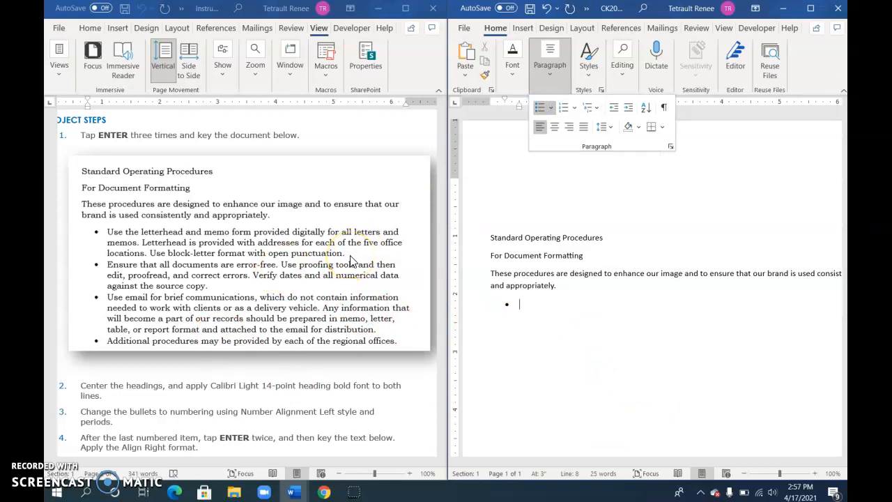
click(572, 315)
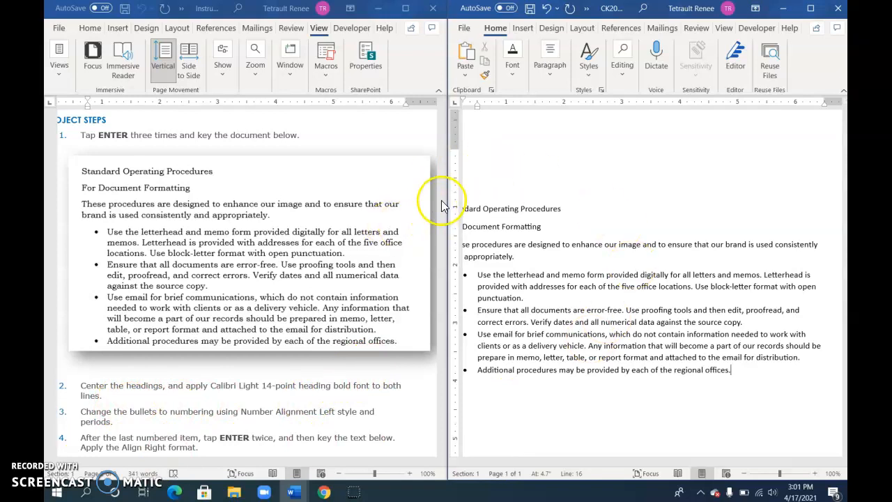
Step: Center the "Standard Operating Procedures" heading
click(496, 207)
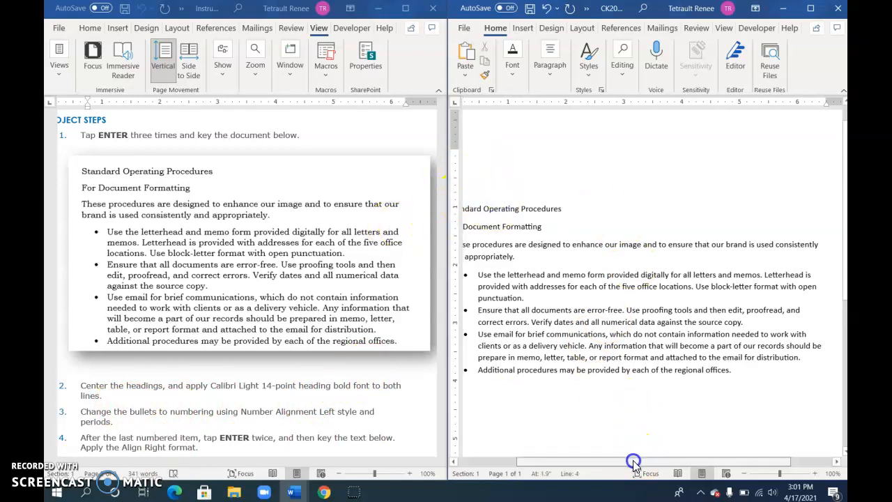
drag(636, 462, 614, 462)
click(548, 79)
click(556, 127)
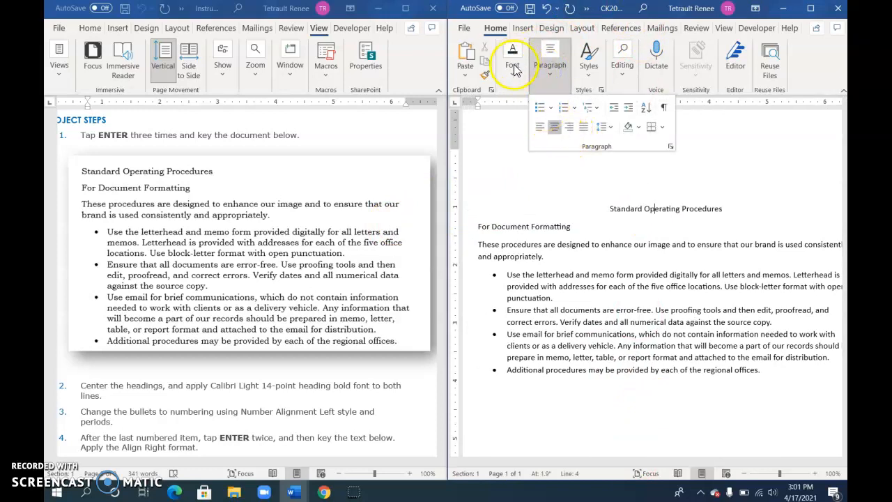
Step: Try to format the "Standard Operating Procedures" heading in Calibri Light at 14 points
click(514, 67)
click(577, 110)
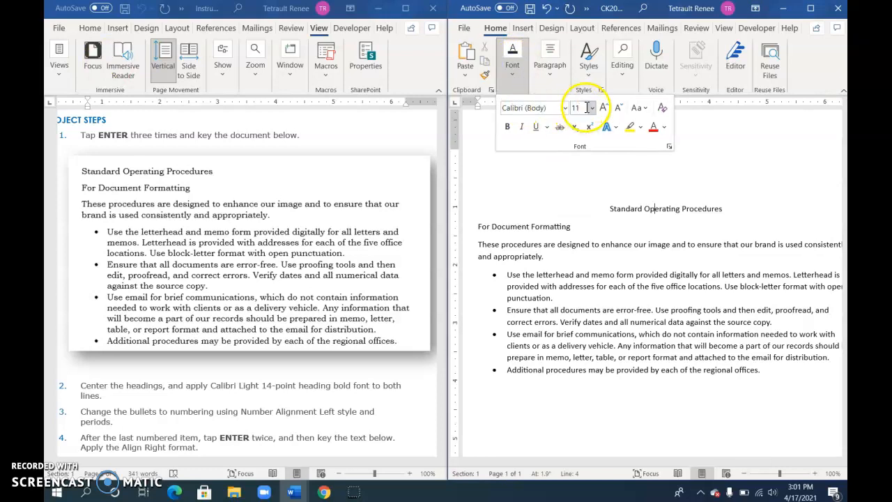
click(566, 108)
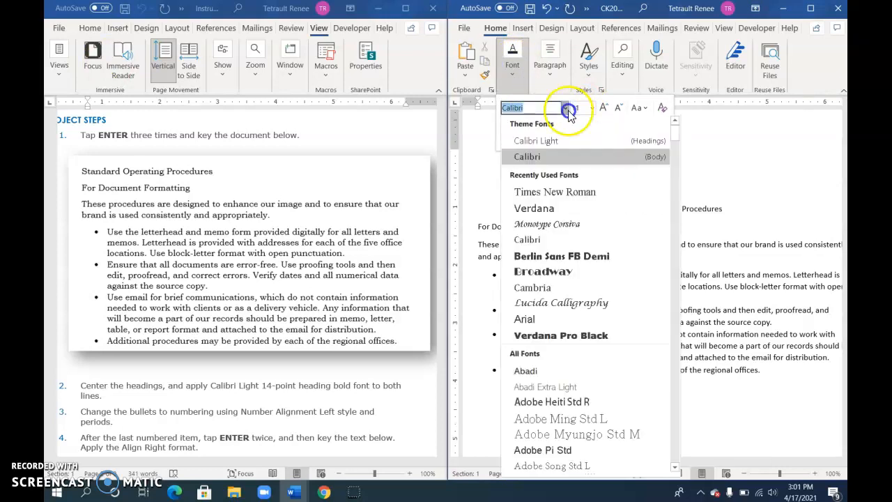
scroll(558, 377, down, 2)
scroll(558, 394, down, 15)
scroll(558, 399, down, 4)
click(560, 278)
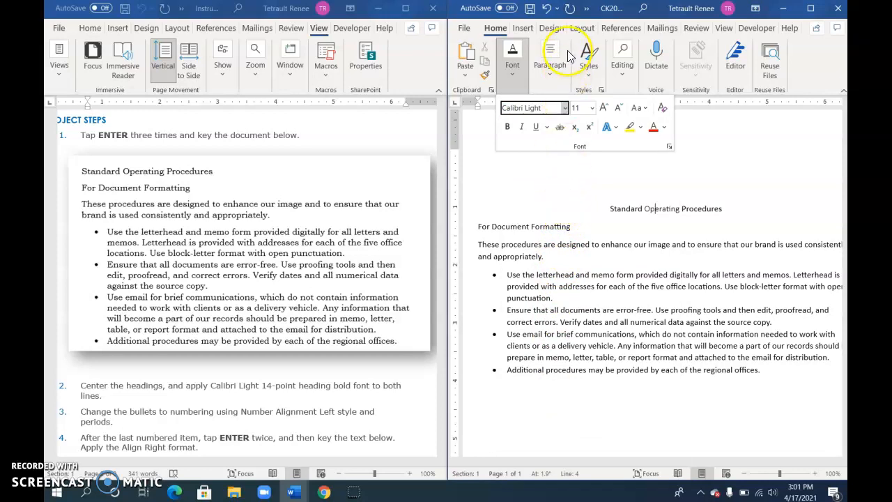
click(593, 111)
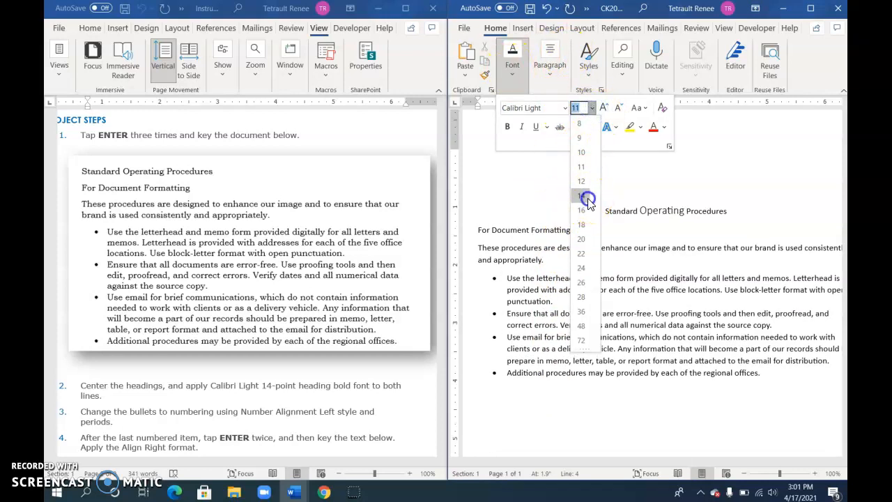
click(588, 197)
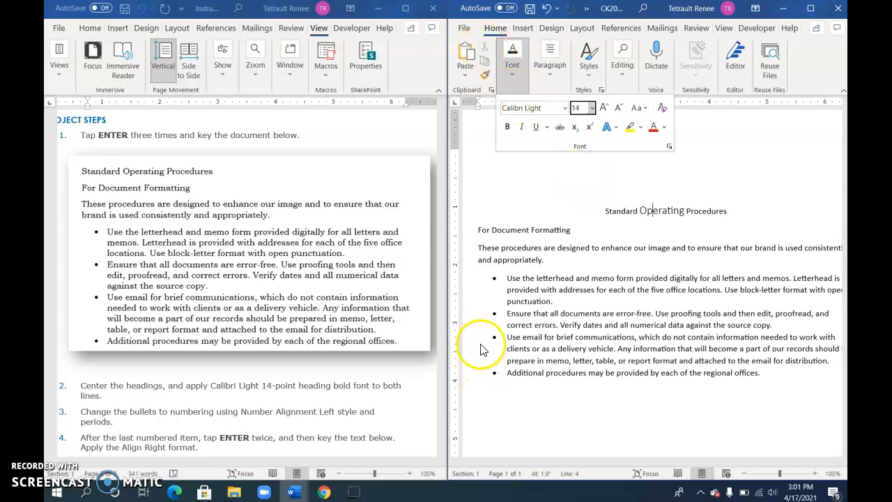
Step: Center the "For Document Formatting" heading
click(626, 217)
click(478, 214)
click(468, 214)
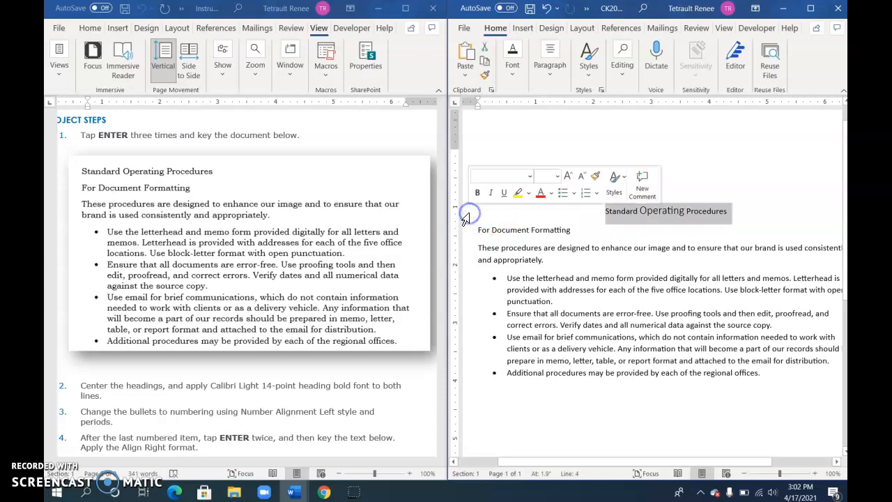
click(477, 230)
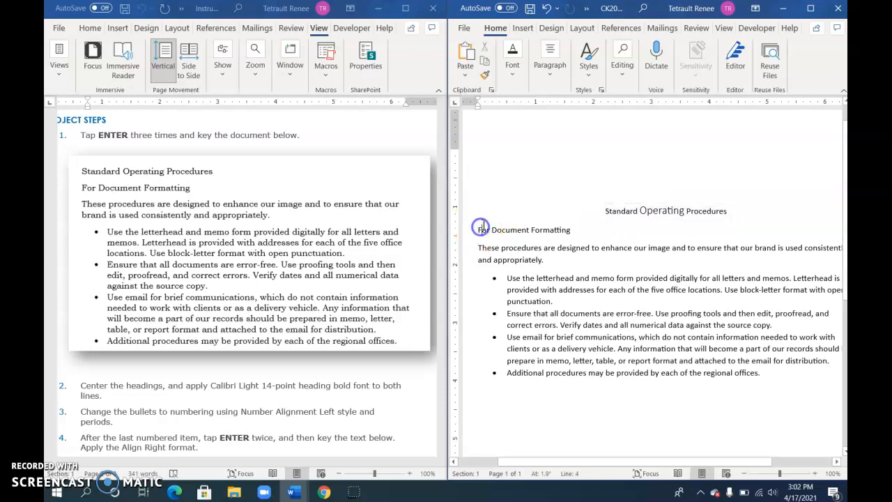
click(550, 66)
click(554, 126)
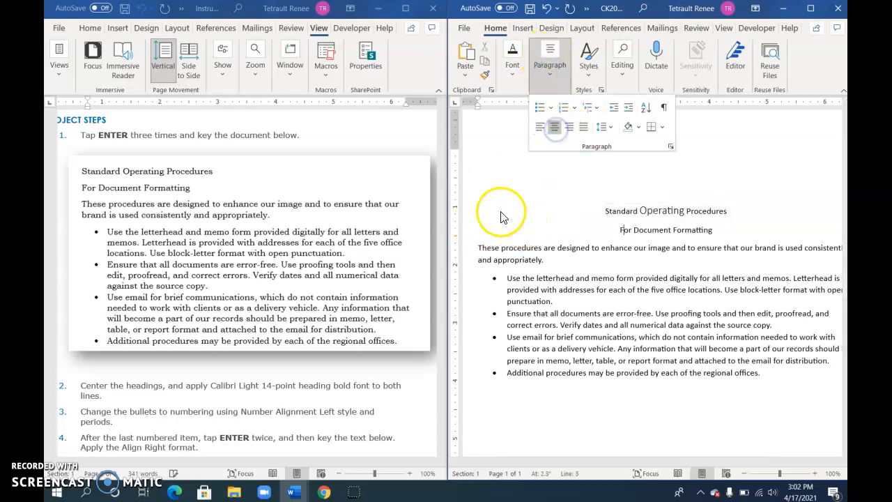
Step: Format both heading lines in Calibri Light, 14 point, bold
click(474, 212)
drag(468, 209, 721, 228)
click(512, 58)
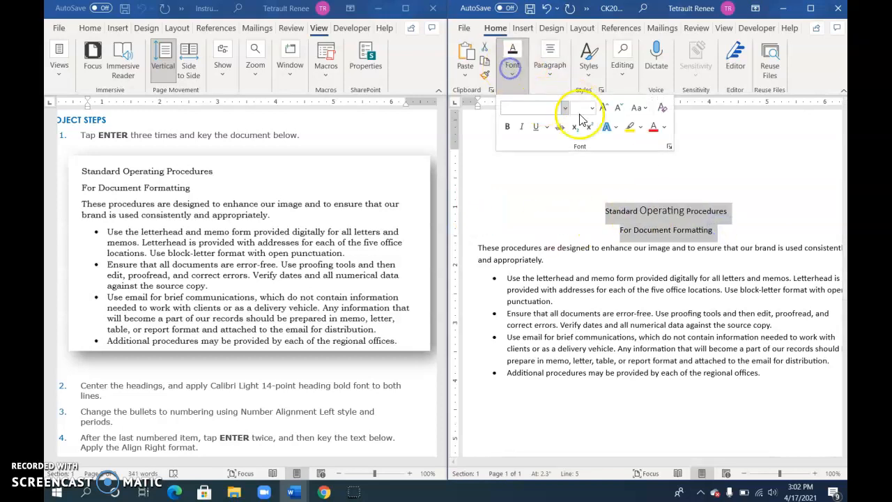
click(566, 110)
scroll(573, 318, down, 10)
scroll(572, 339, down, 9)
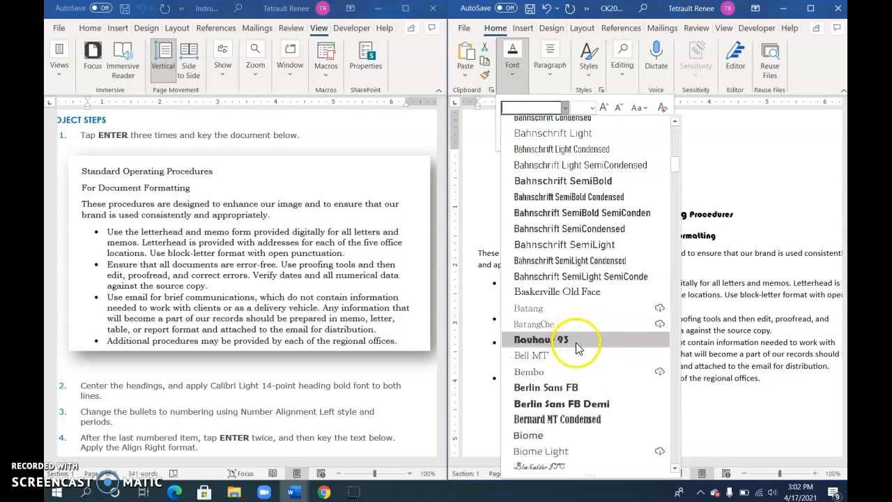
click(561, 420)
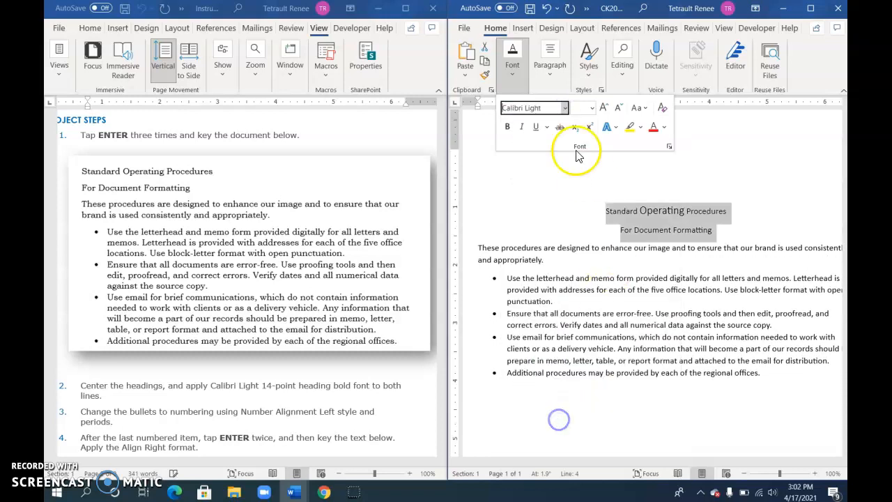
click(592, 109)
click(581, 196)
click(507, 127)
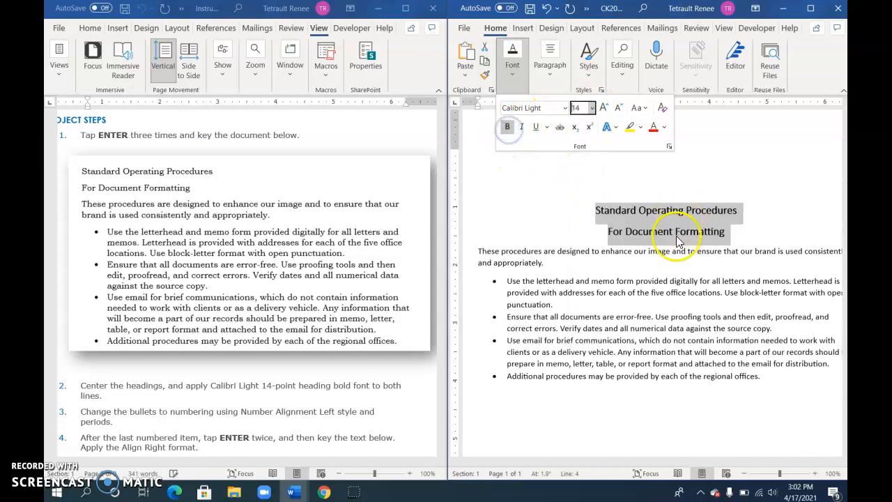
Step: Check the alignment, font, size and bold settings of both heading lines
click(571, 236)
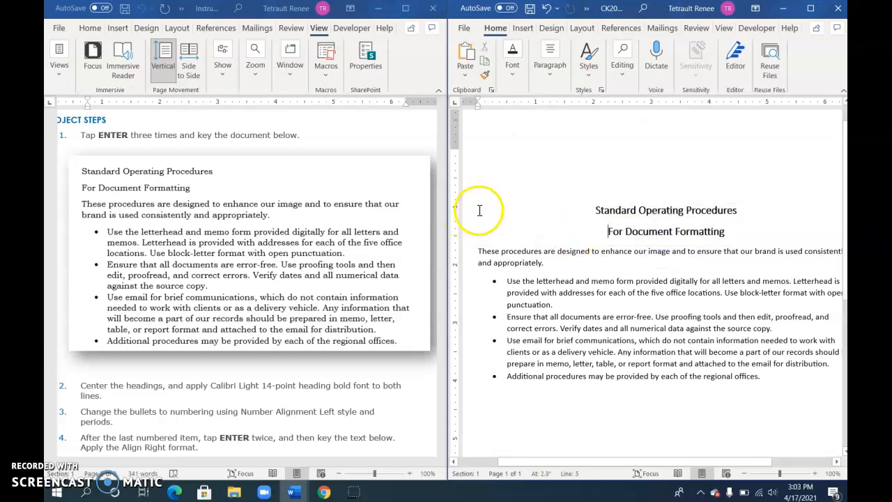
drag(595, 209, 603, 231)
drag(735, 218, 729, 230)
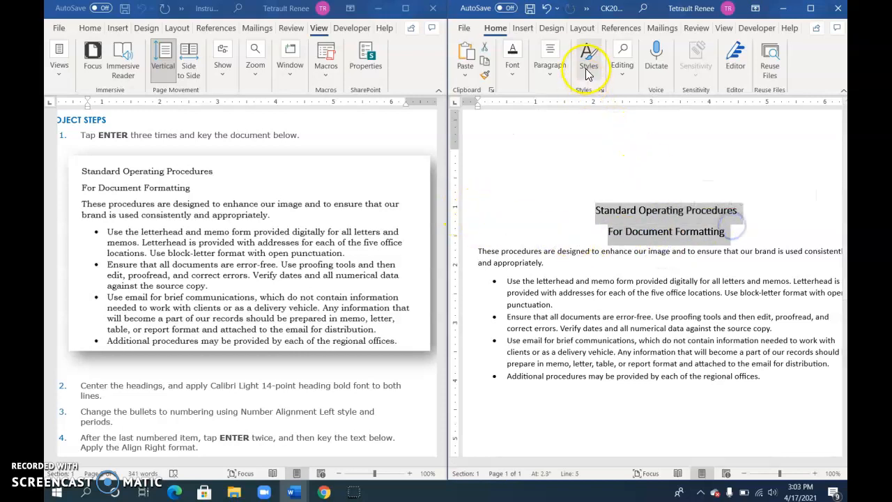
click(550, 67)
click(513, 67)
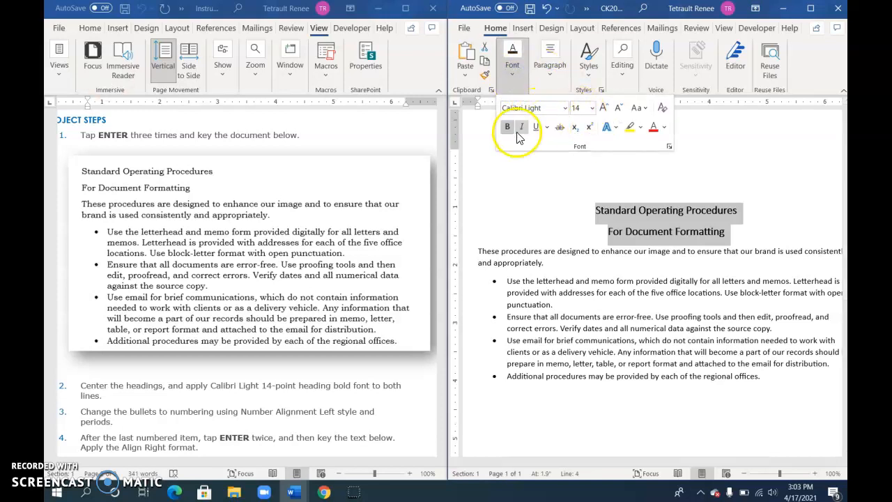
click(615, 308)
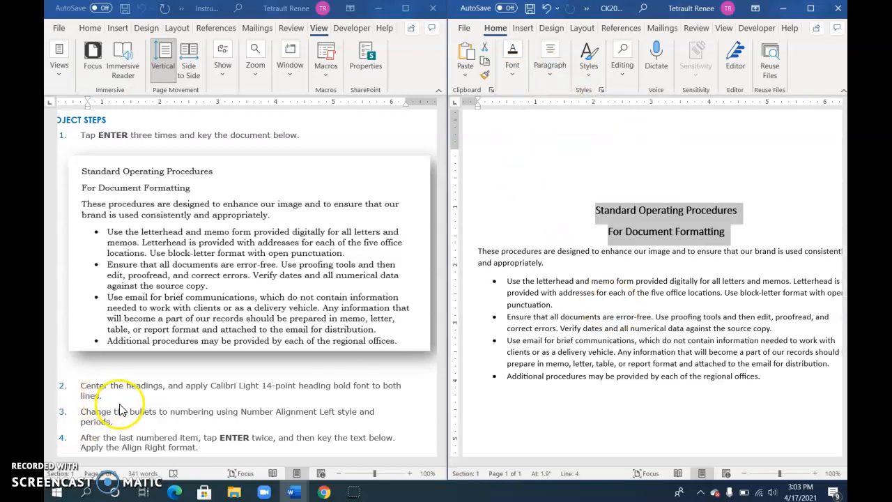
Step: Change the four bulleted procedures to a numbered list with left-aligned numbers and periods
click(524, 317)
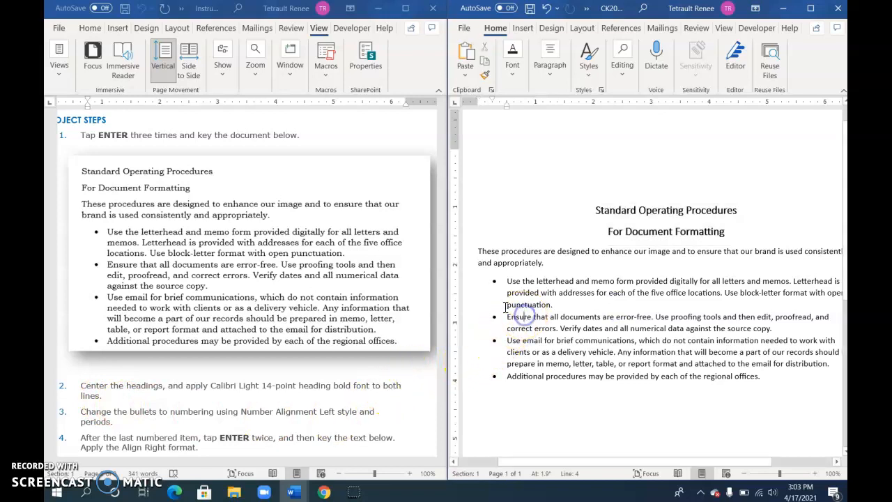
scroll(519, 319, down, 2)
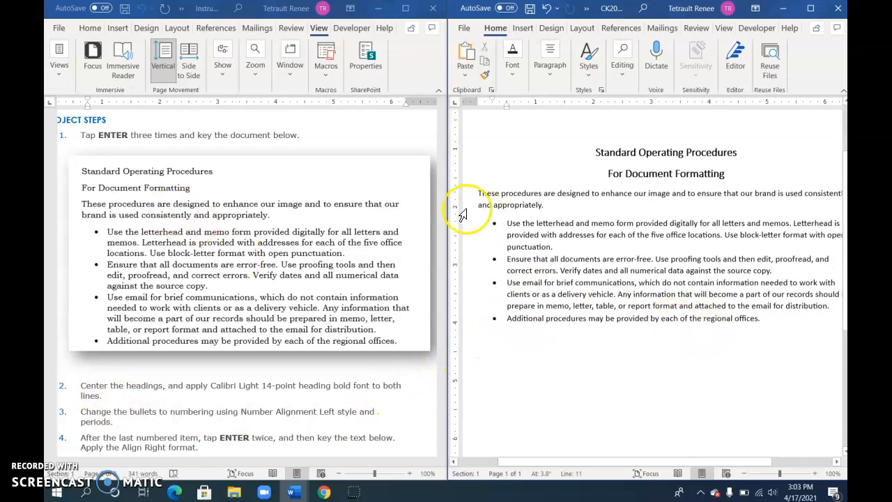
drag(493, 220, 774, 318)
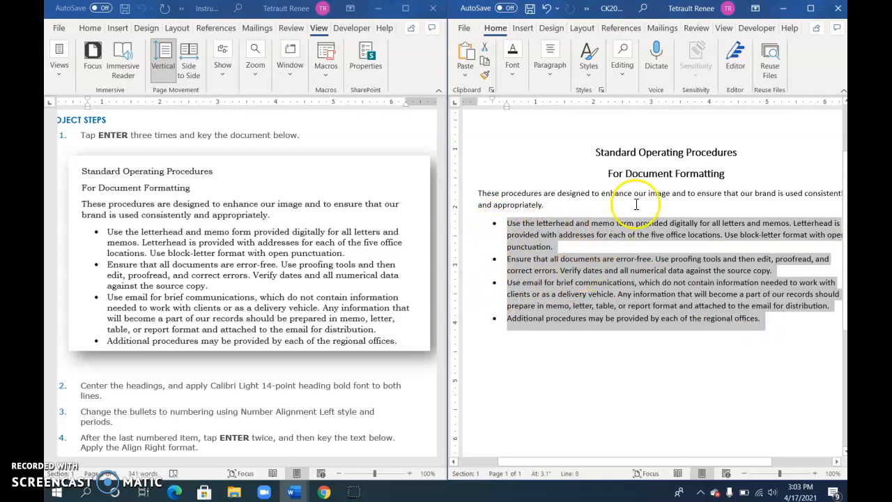
click(551, 70)
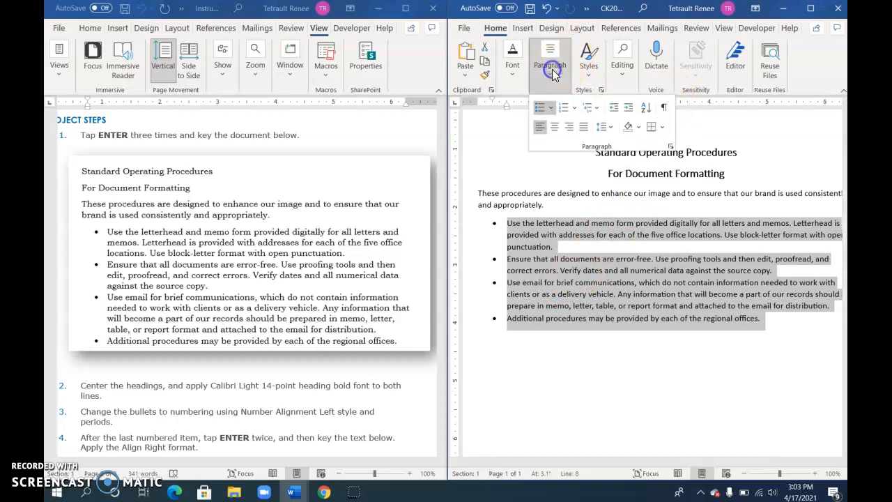
click(565, 112)
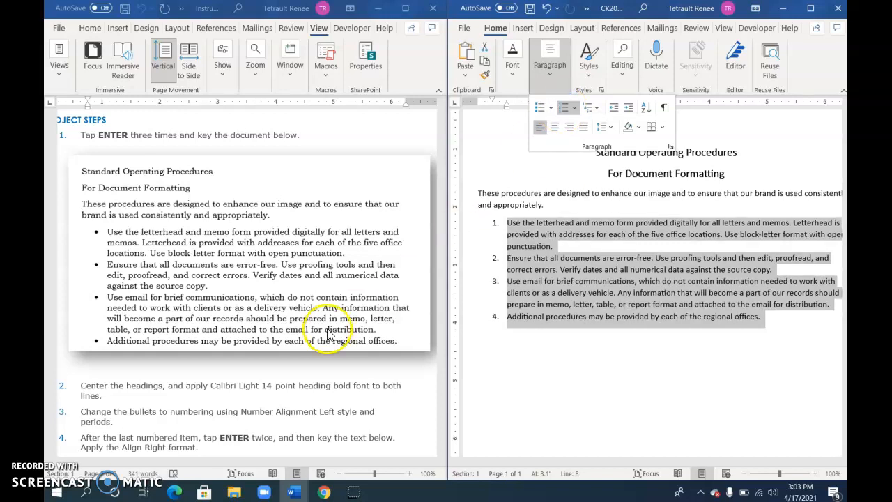
Step: Key "Procedures revised 4/12/2018" as a new paragraph below the numbered list and right-align it
scroll(330, 335, down, 3)
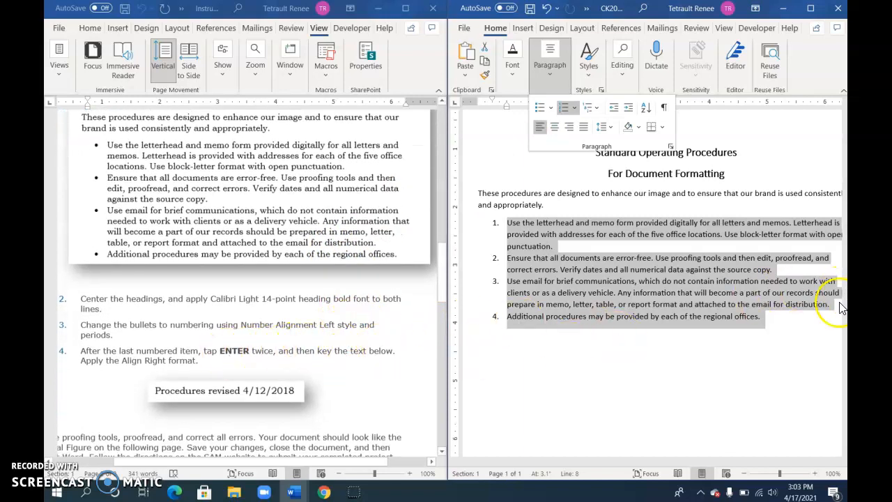
click(773, 317)
click(776, 321)
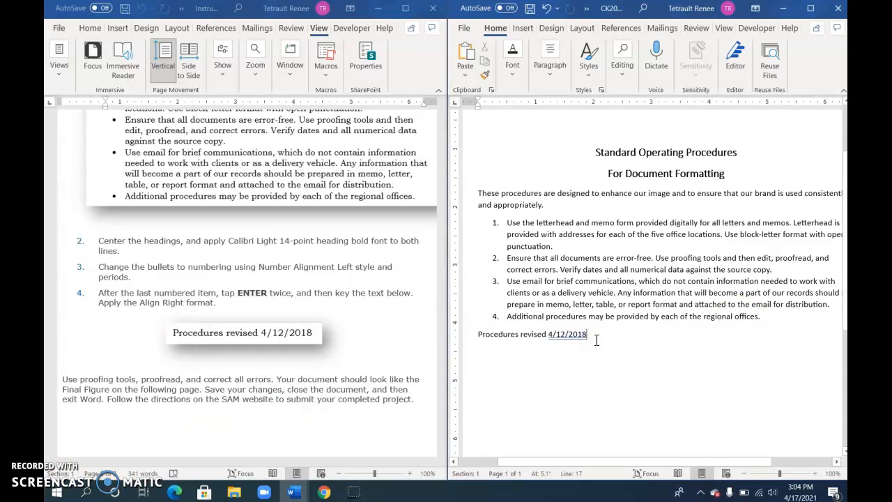
key(ctrl+r)
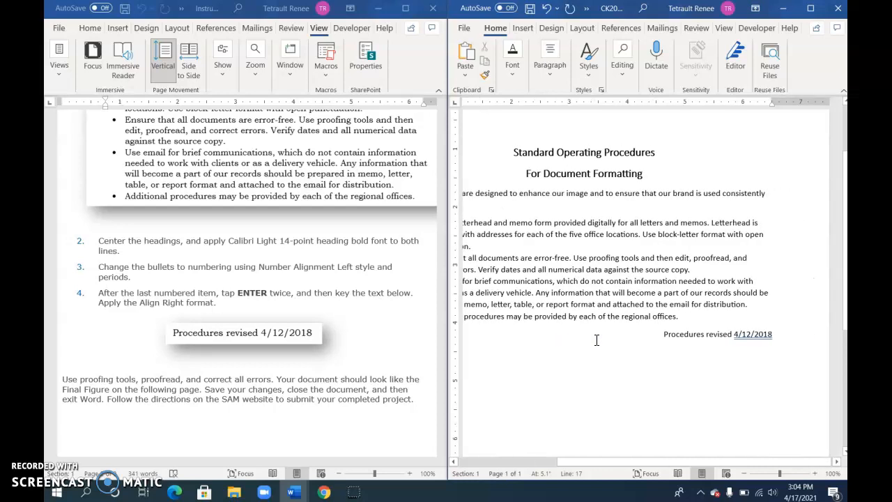
click(553, 61)
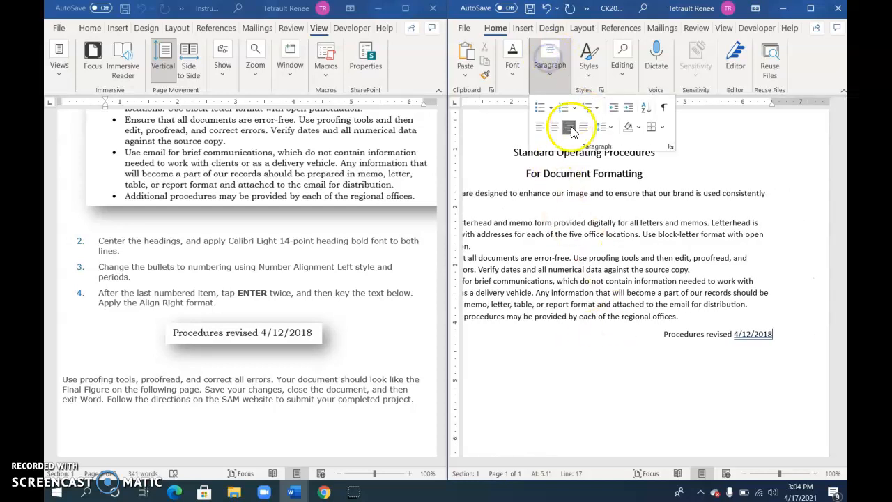
click(594, 270)
drag(566, 464, 495, 462)
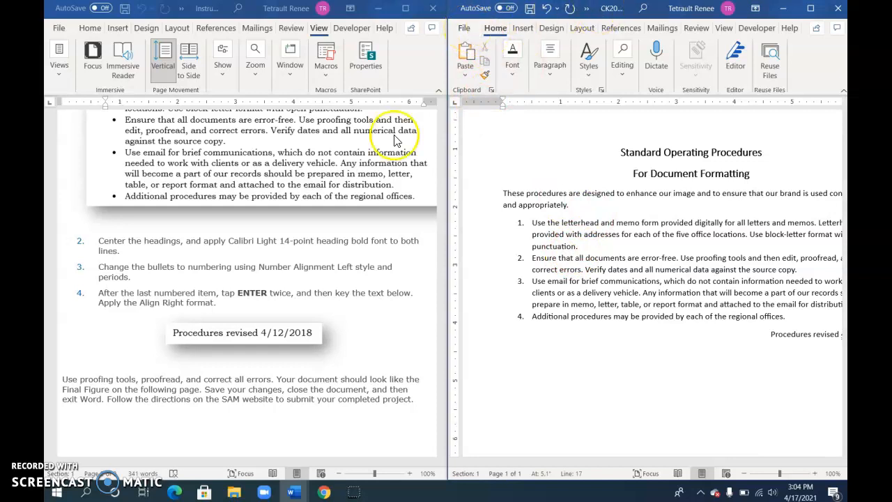
scroll(398, 130, up, 15)
scroll(266, 262, up, 3)
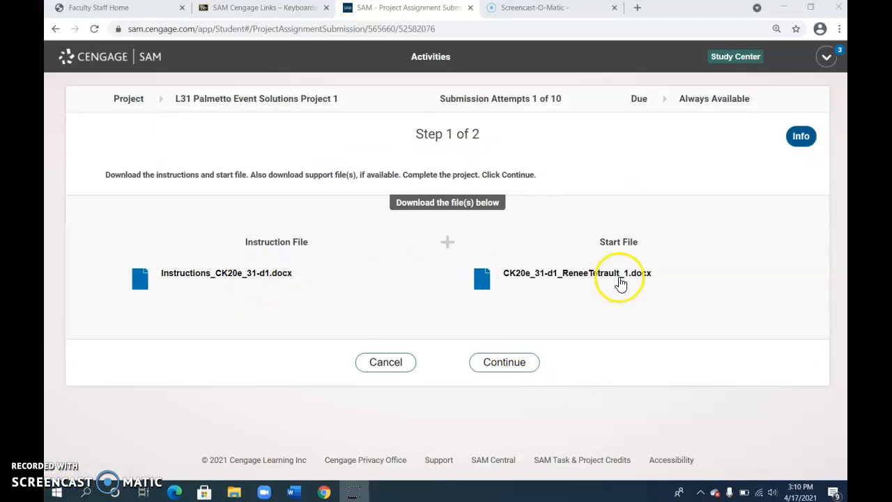
Step: Submit the completed project document for grading on the SAM website and open its Graded Summary Report
click(502, 366)
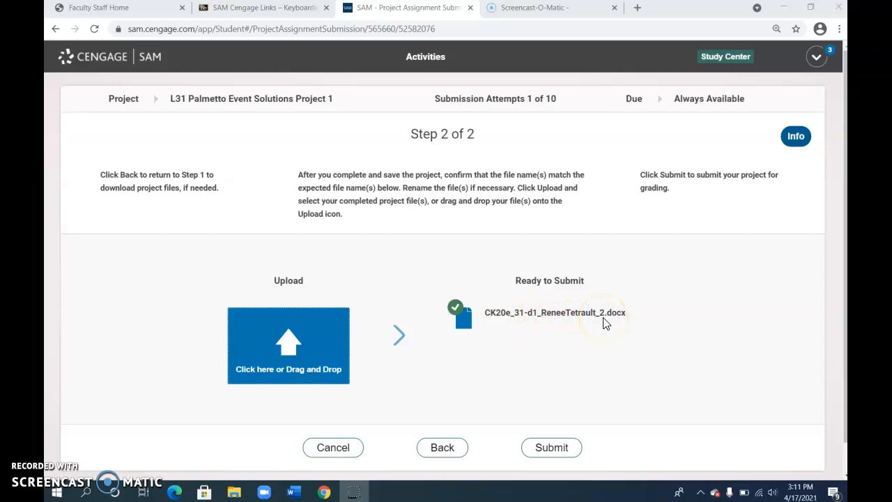
click(555, 452)
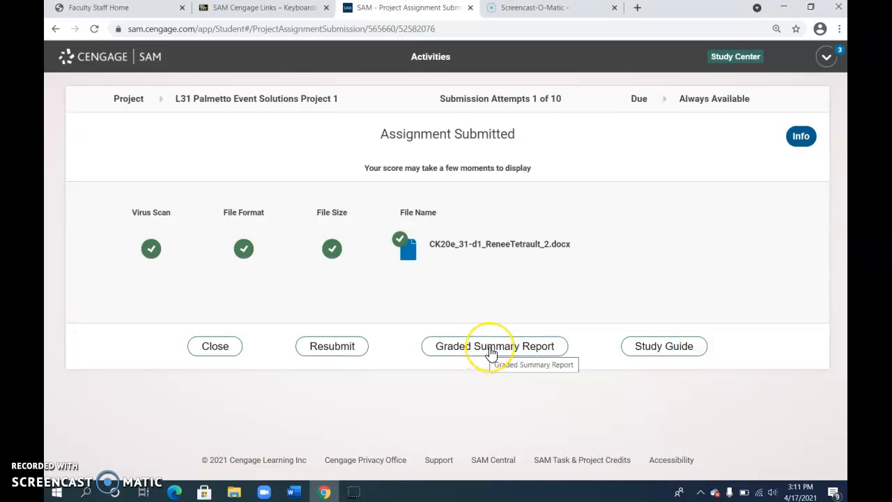
click(492, 352)
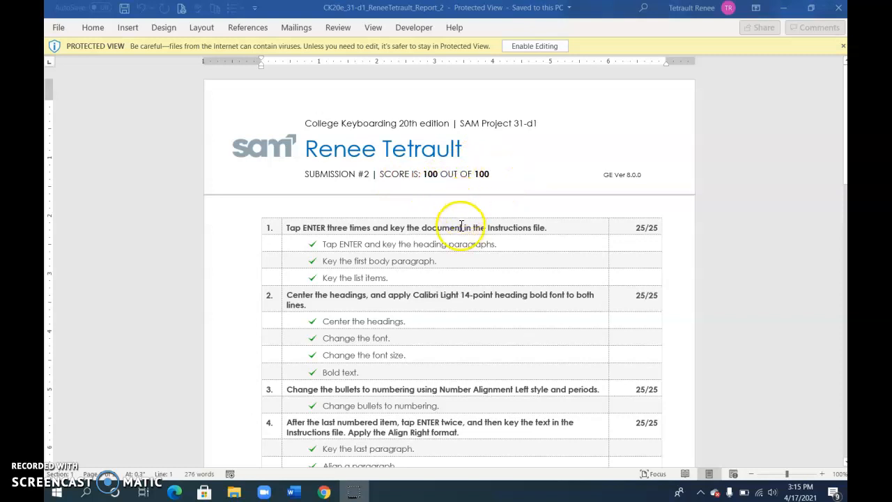
scroll(398, 226, down, 1)
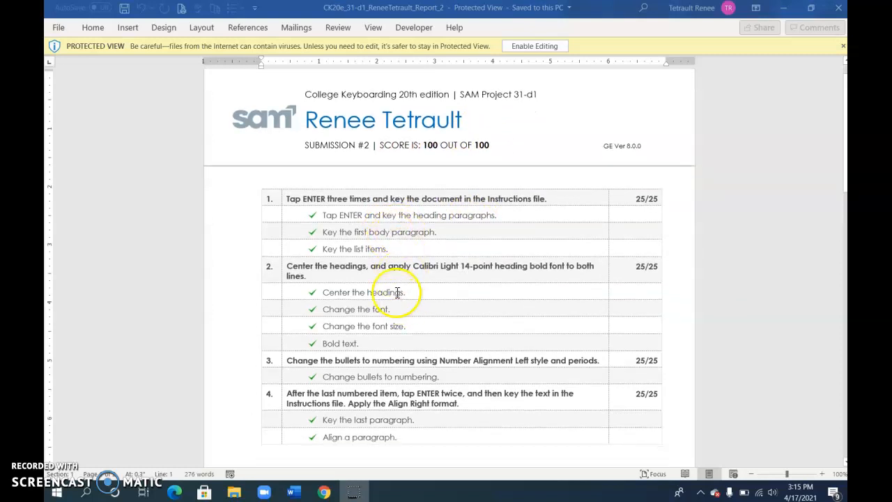